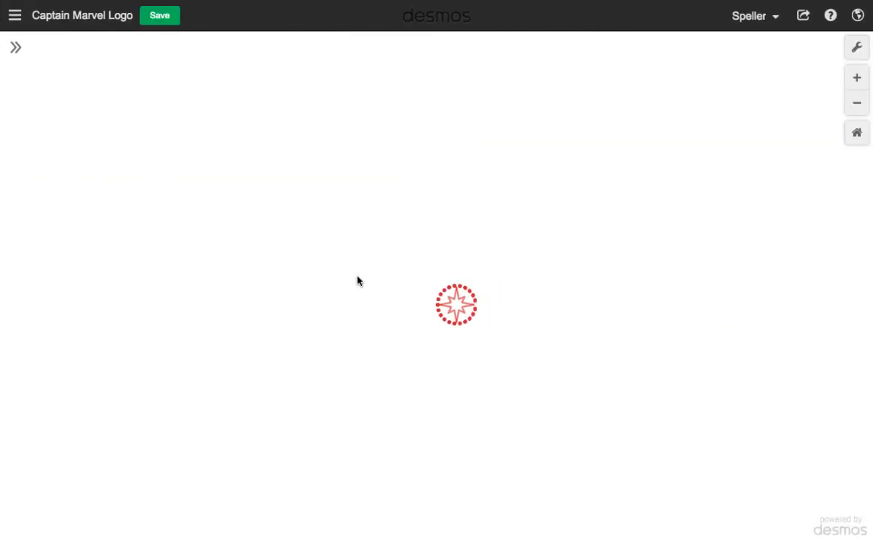
# Examine the finished Captain Marvel logo graph, its star and its outer circle, at several zoom levels.
pyautogui.scroll(10, 456, 310)
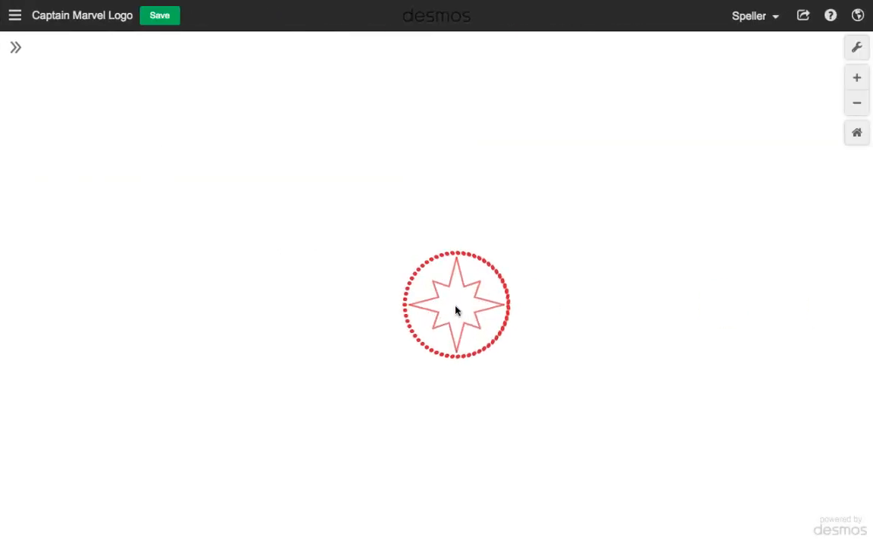
pyautogui.scroll(5, 455, 310)
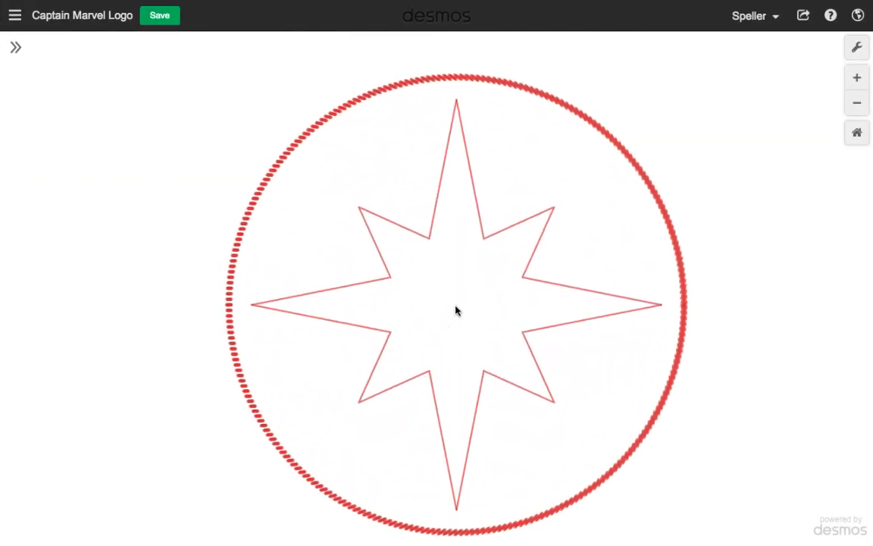
pyautogui.scroll(1, 455, 310)
pyautogui.scroll(-2, 455, 310)
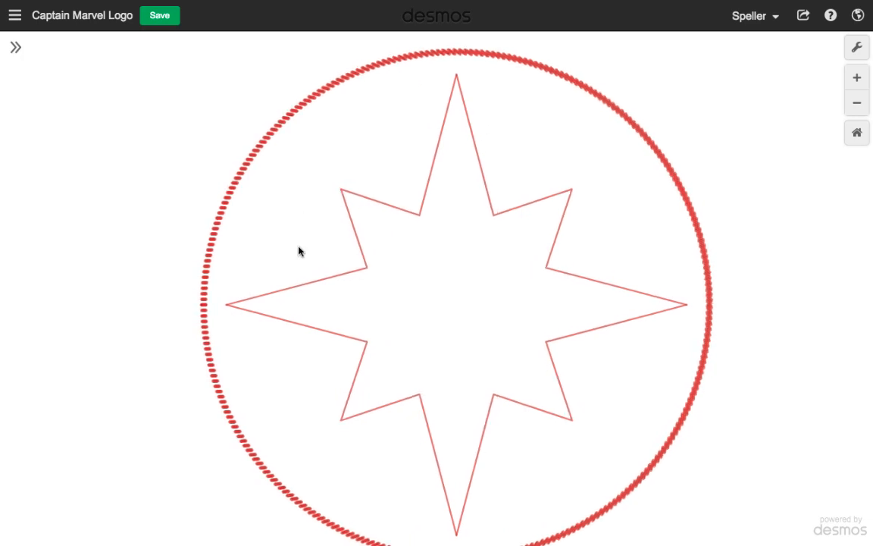
pyautogui.scroll(2, 397, 250)
pyautogui.scroll(-5, 398, 249)
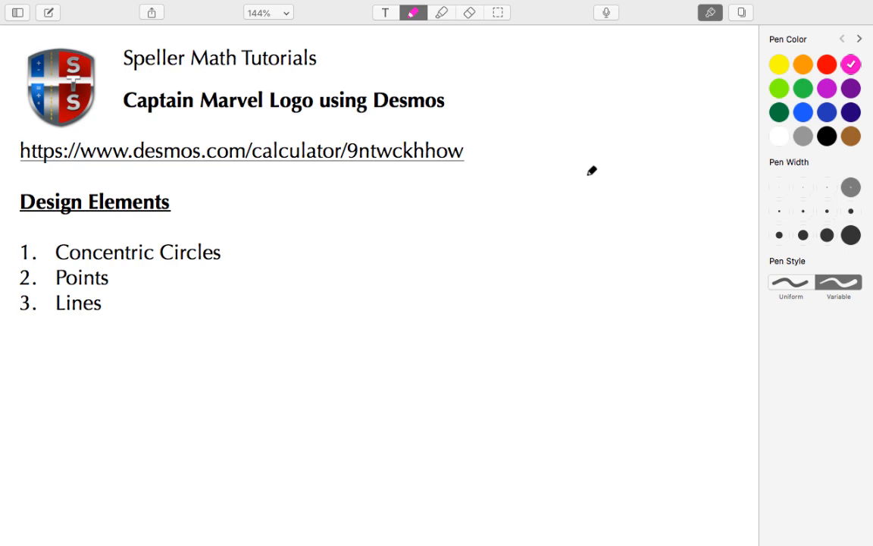
# Mark each of the three concentric circles in the notes' polar diagram with the pen, along the positive horizontal axis.
pyautogui.scroll(-10, 592, 170)
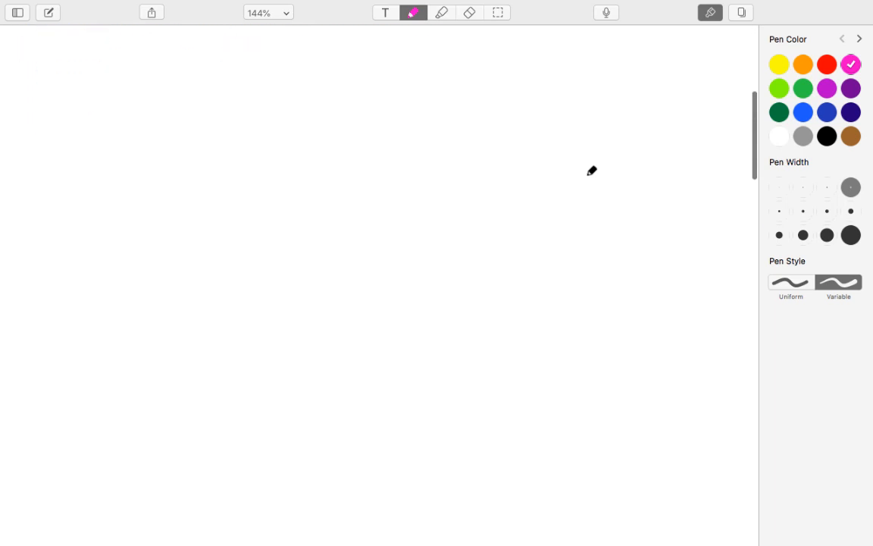
pyautogui.scroll(-10, 592, 171)
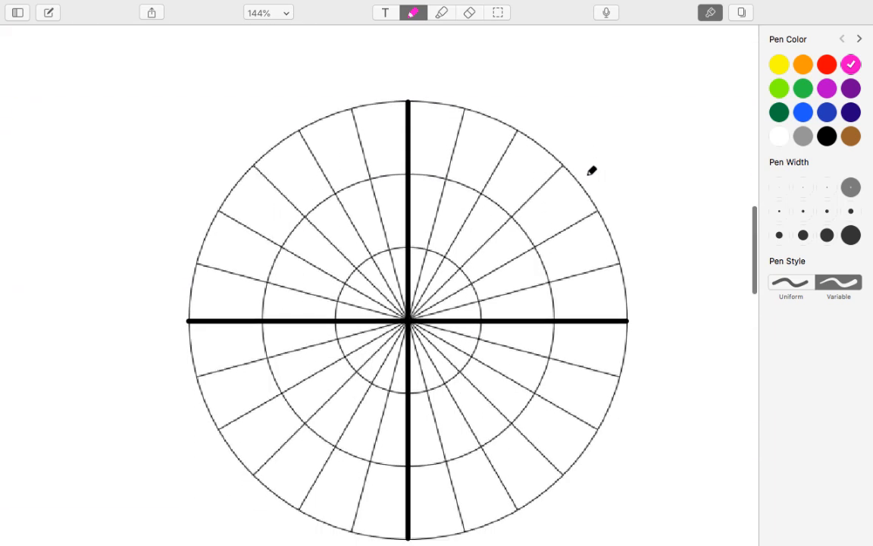
pyautogui.scroll(1, 592, 170)
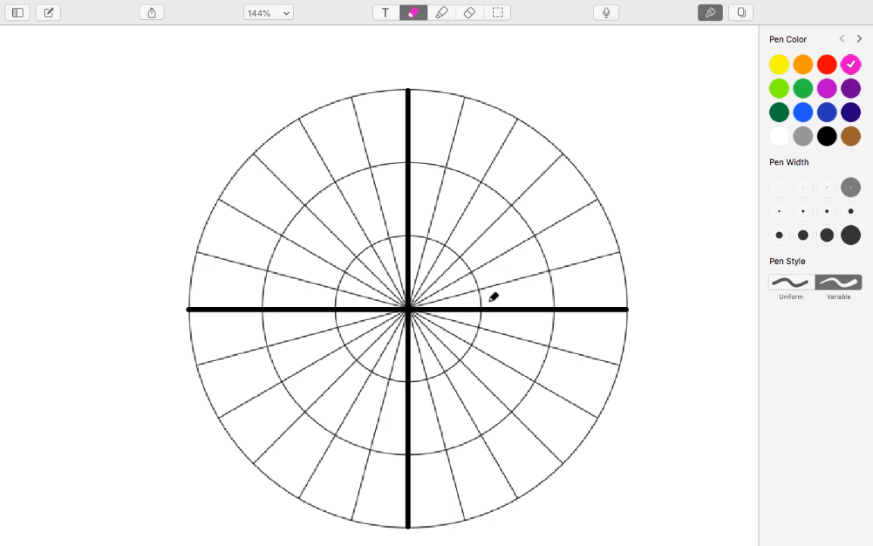
pyautogui.moveTo(489, 294); pyautogui.dragTo(500, 307)
pyautogui.moveTo(562, 299); pyautogui.dragTo(575, 308)
pyautogui.moveTo(633, 293)
pyautogui.mouseDown()
pyautogui.moveTo(643, 293)
pyautogui.moveTo(644, 311)
pyautogui.mouseUp()
# Switch to the blank Desmos graph and define r_1 = 1 in the first expression.
pyautogui.hotkey('ctrl', 'Right')
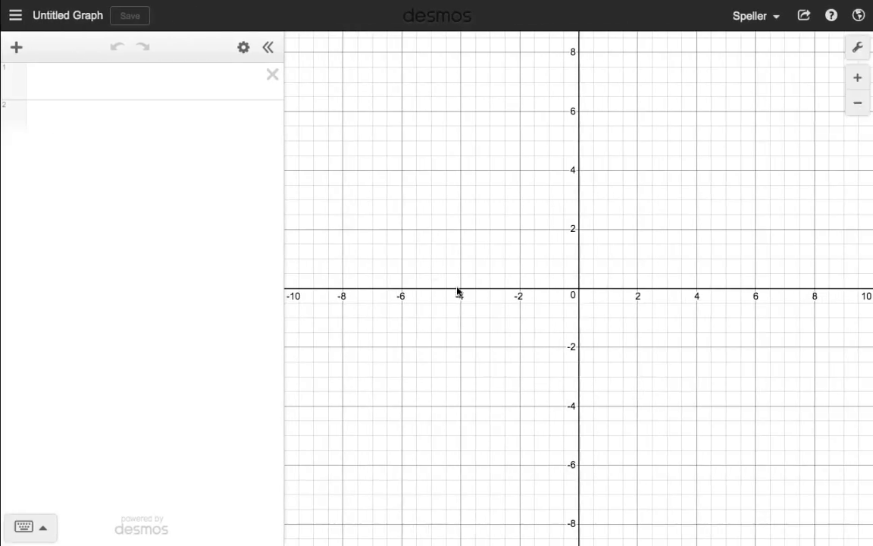
pyautogui.click(201, 76)
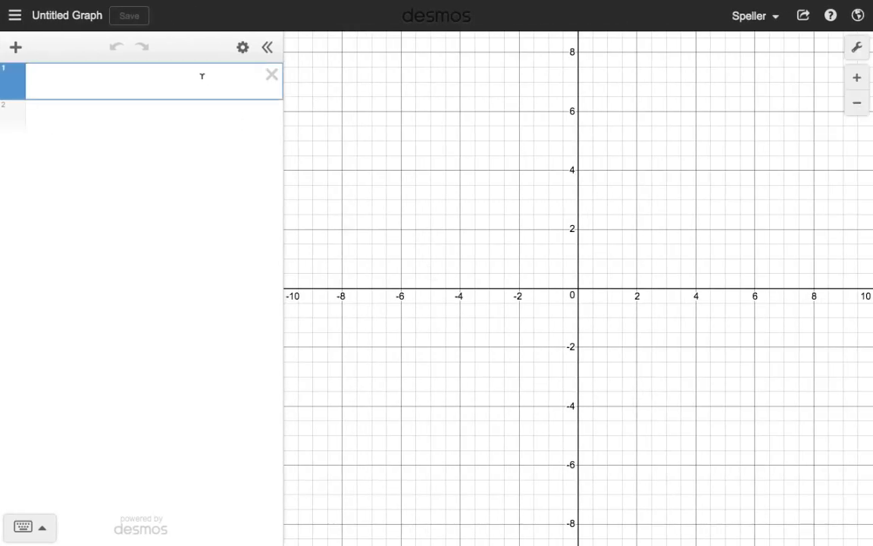
pyautogui.write('r_')
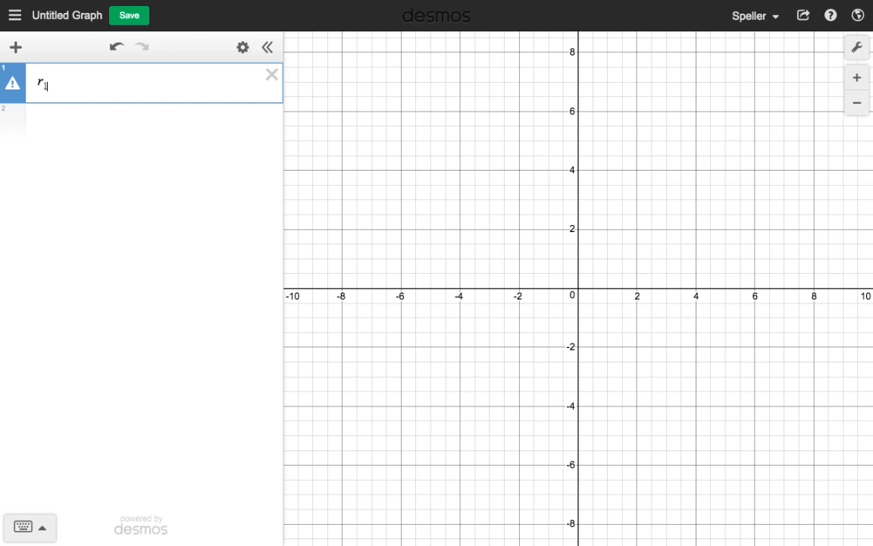
pyautogui.write('1 = 1')
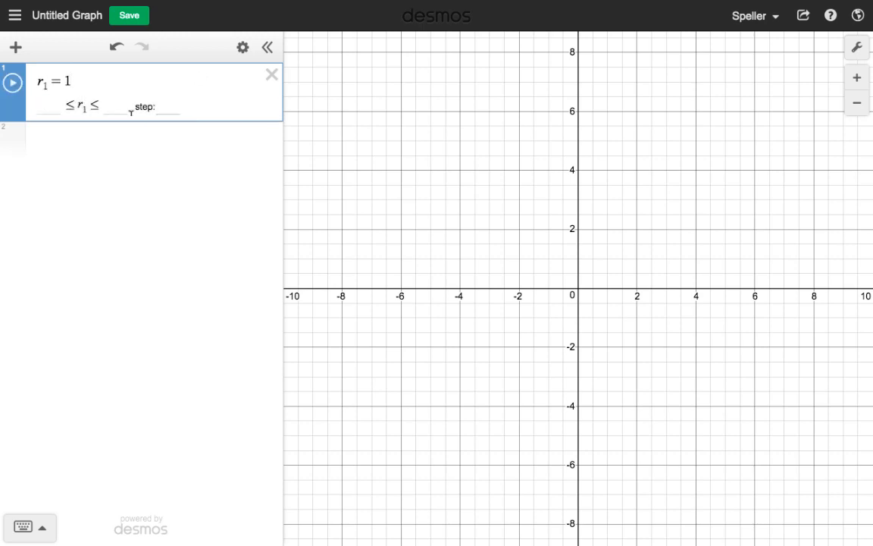
# Set the r_1 slider to range from 1 to 1.5 with a step of .01.
pyautogui.click(50, 102)
pyautogui.write('1')
pyautogui.click(112, 103)
pyautogui.write('1.5')
pyautogui.click(159, 106)
pyautogui.write('.01')
pyautogui.press('Return')
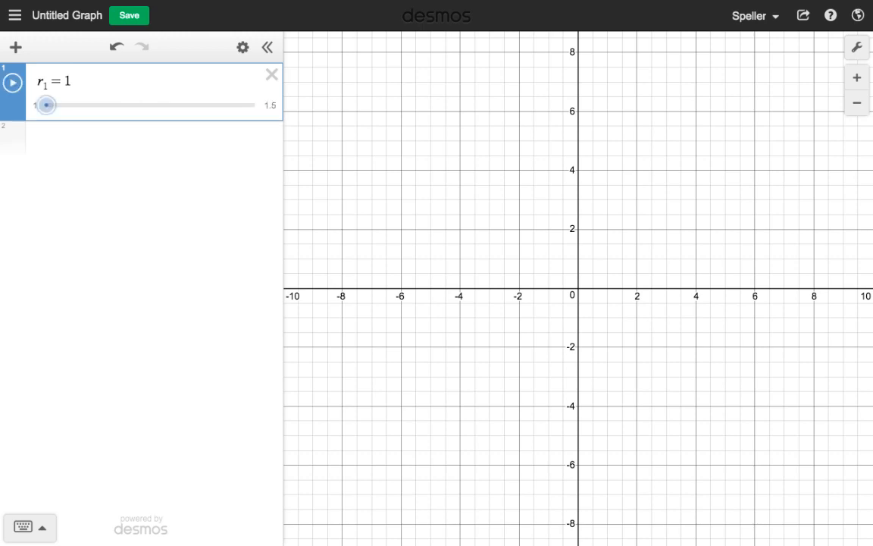
# Define the second radius as r_2 = r_1 + 1 in a new expression.
pyautogui.click(112, 137)
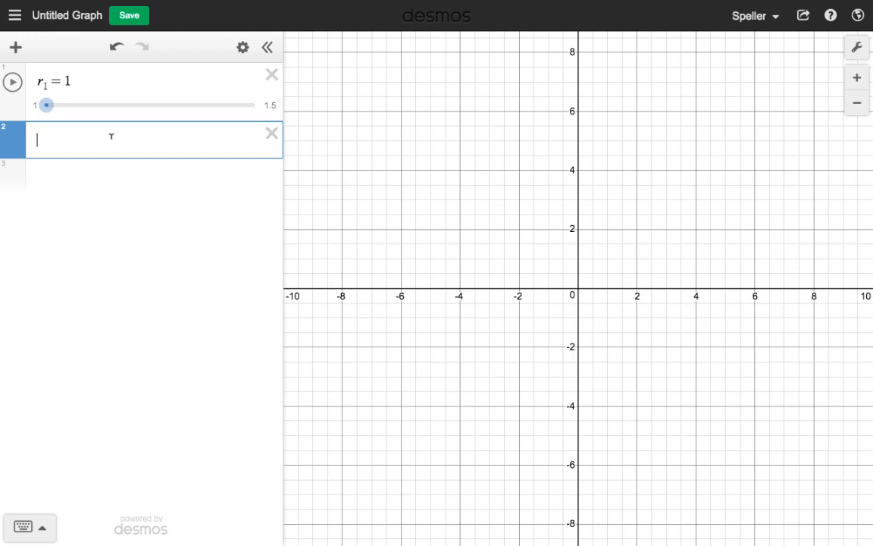
pyautogui.write('r_2')
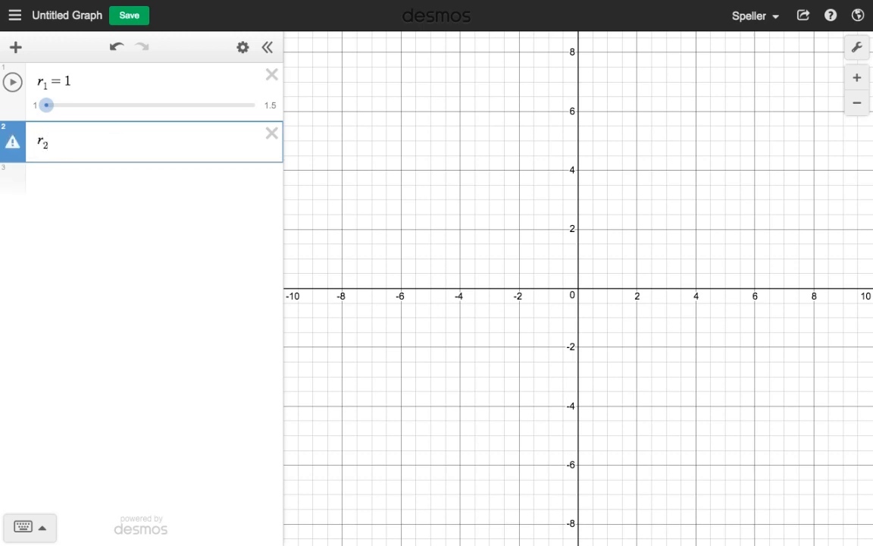
pyautogui.write('=r')
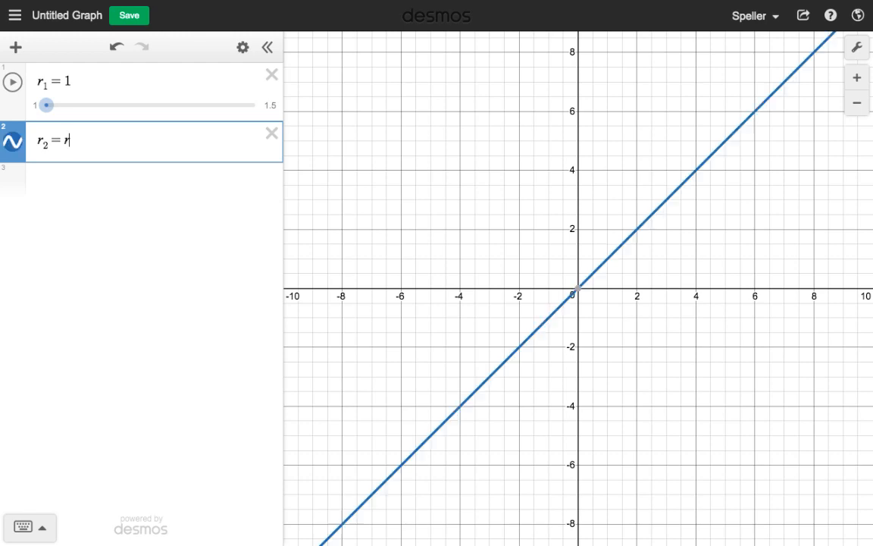
pyautogui.write('_1')
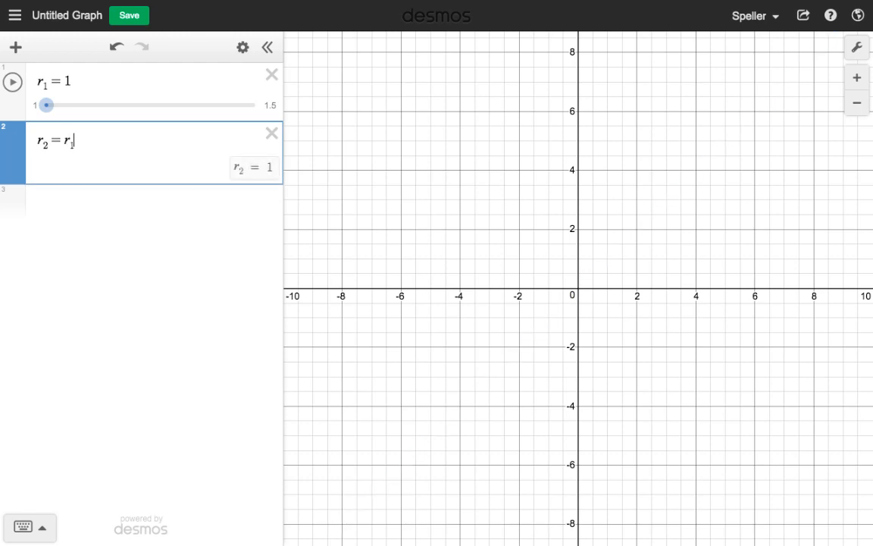
pyautogui.write('+1')
pyautogui.press('Return')
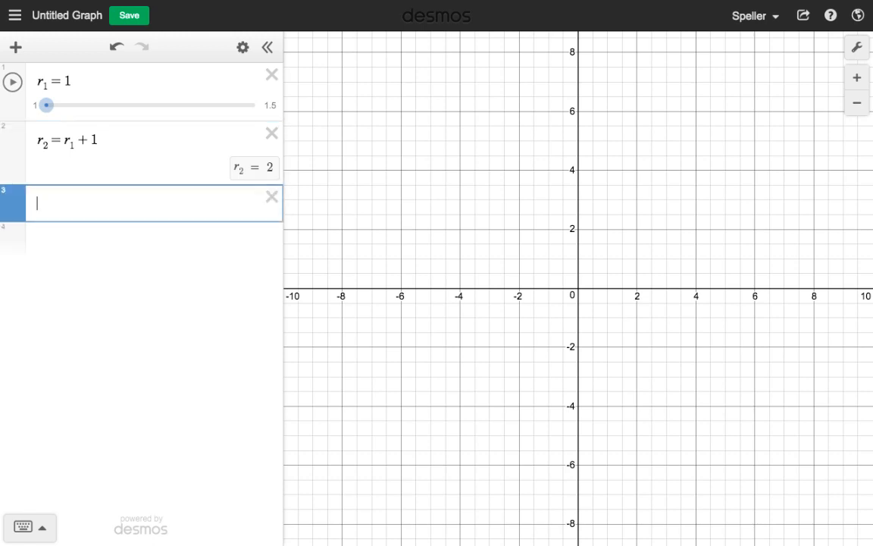
# Define the third radius as r_3 = r_2 + 1 in the next expression.
pyautogui.write('r_')
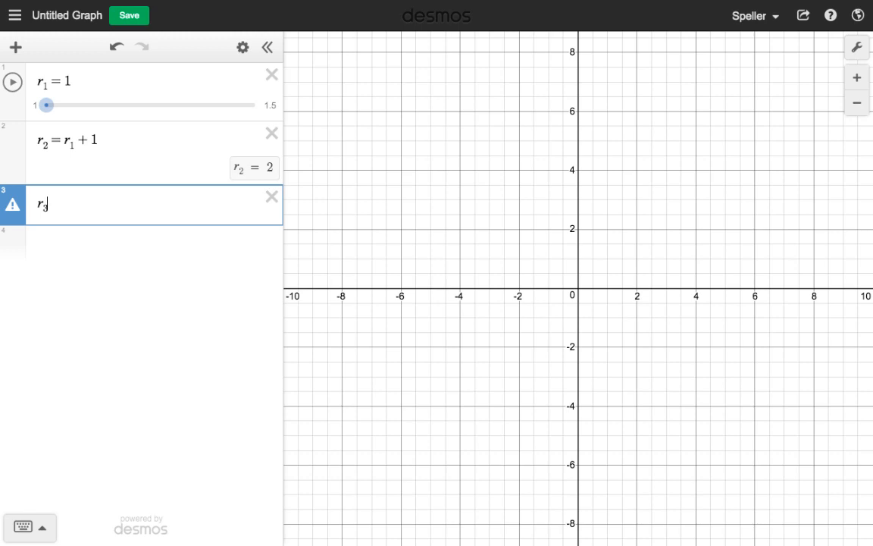
pyautogui.write('3=r_2')
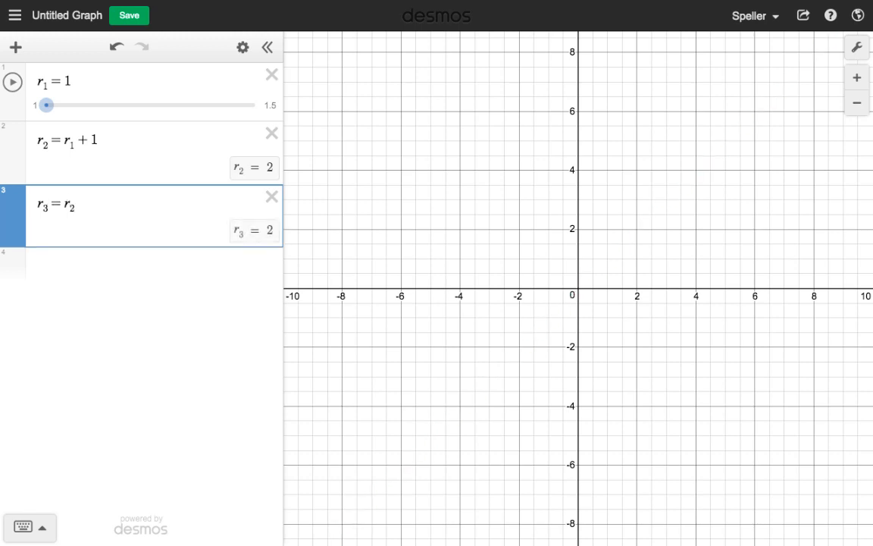
pyautogui.write('+1')
pyautogui.press('Return')
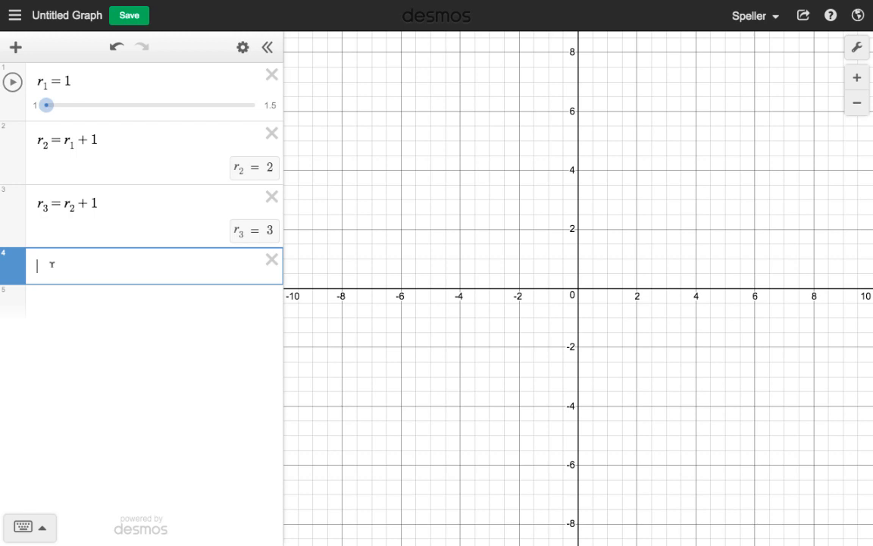
# Graph the innermost circle with the equation x^2 + y^2 = (r_1)^2.
pyautogui.write('x')
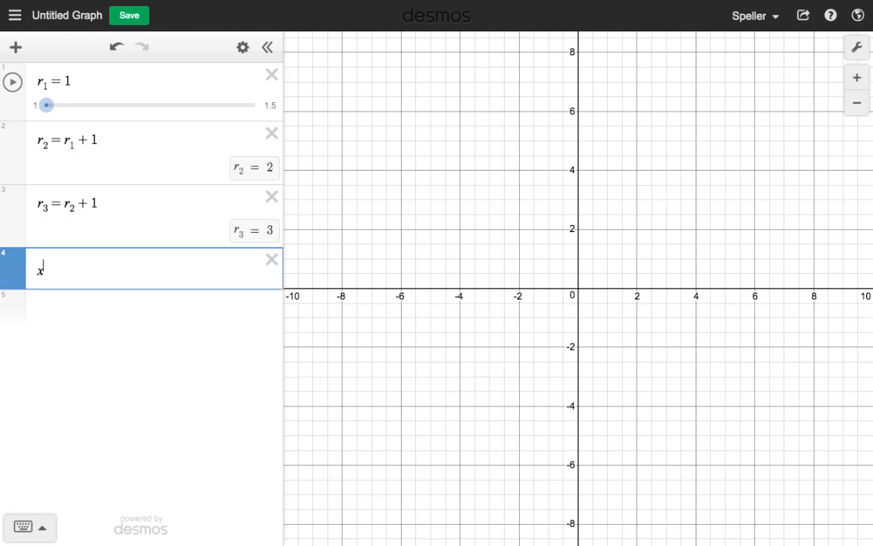
pyautogui.write('^2+y^2')
pyautogui.press('Right')
pyautogui.write('=')
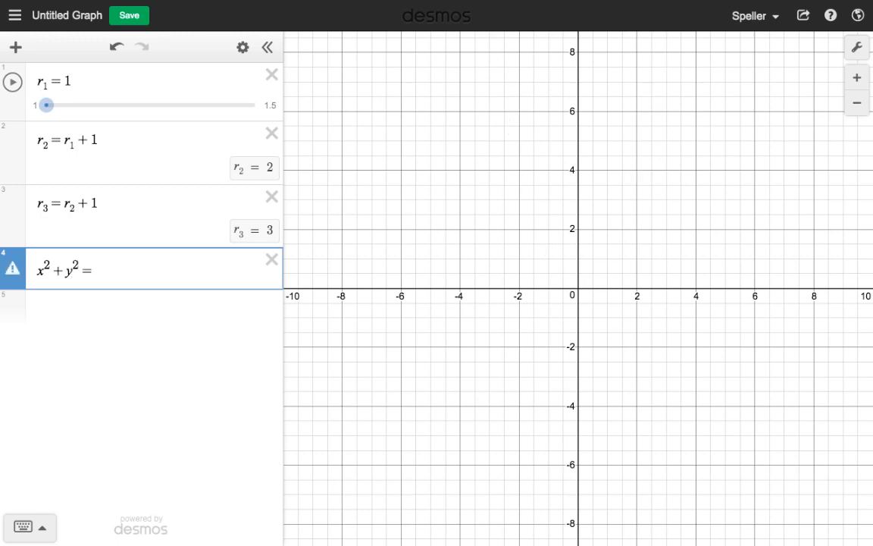
pyautogui.write('(r_1')
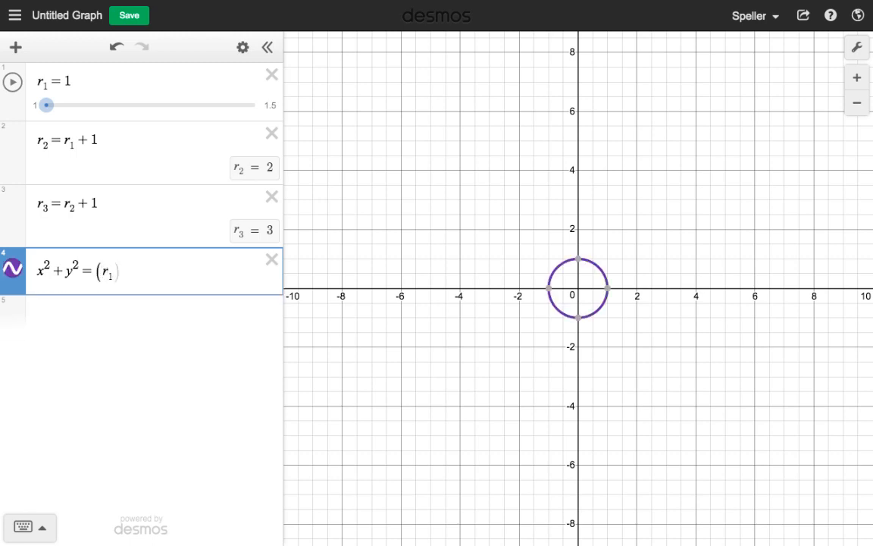
pyautogui.press('Right')
pyautogui.write('^2')
pyautogui.click(519, 331)
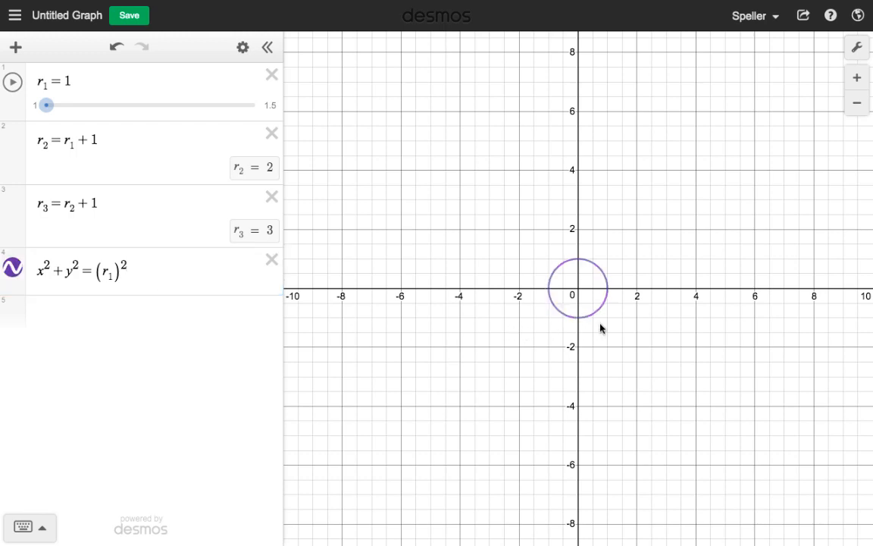
# Duplicate the circle equation twice in the expression list.
pyautogui.click(195, 273)
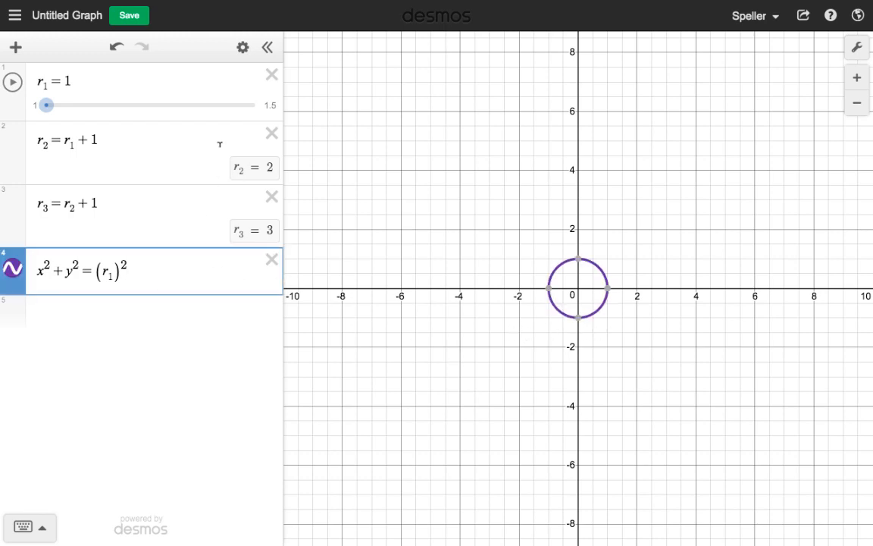
pyautogui.click(243, 49)
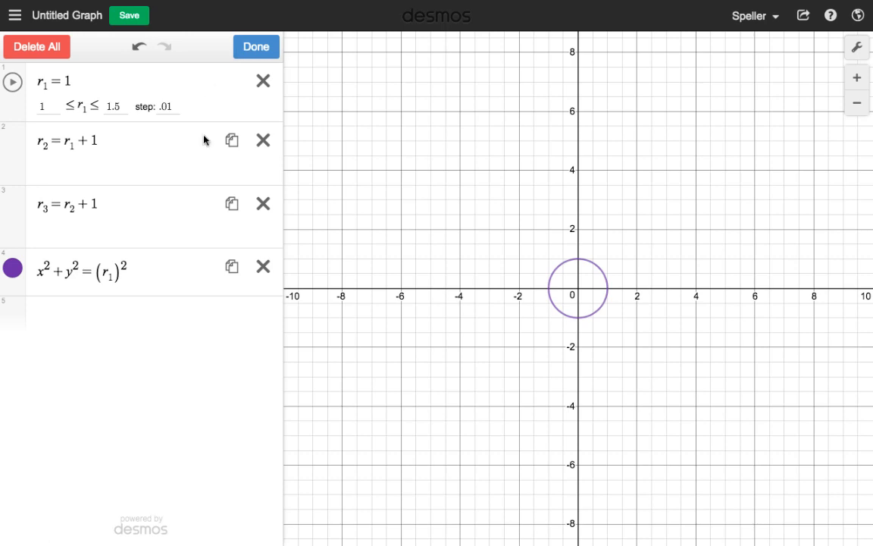
pyautogui.click(230, 267)
pyautogui.click(230, 267)
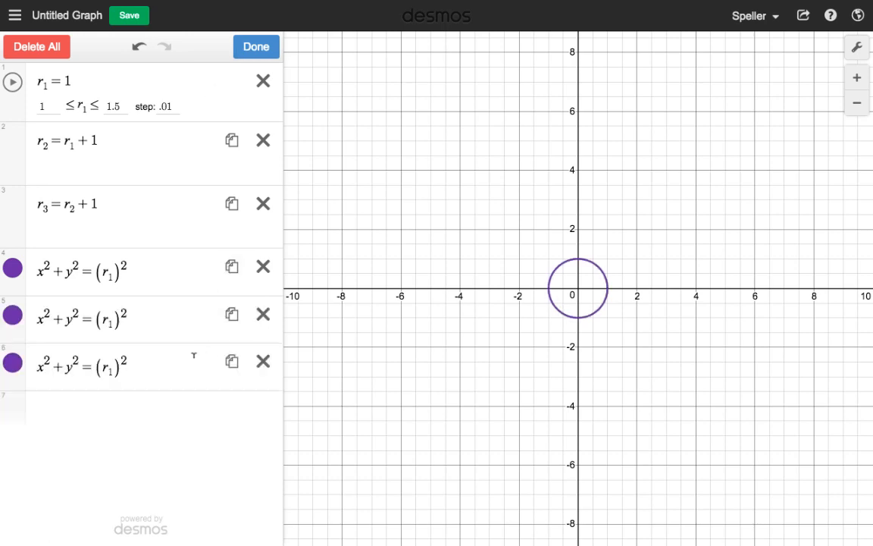
pyautogui.click(241, 46)
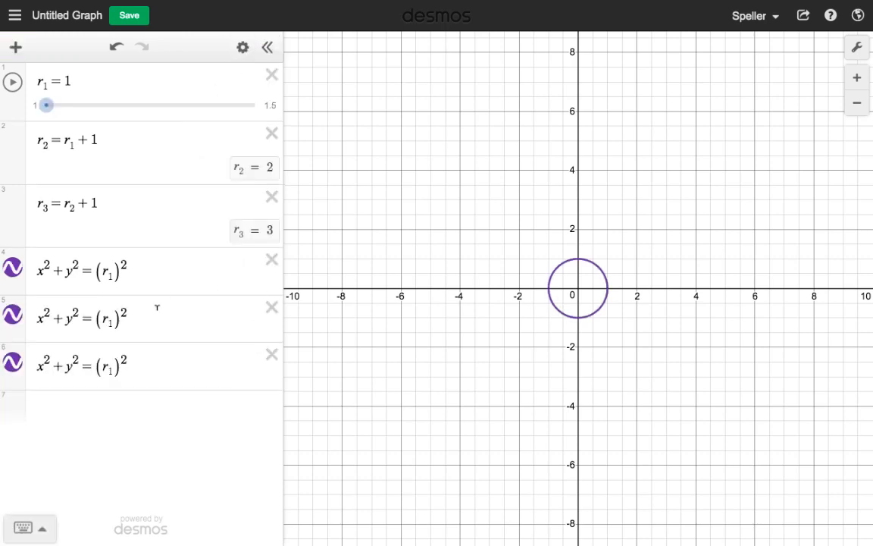
# Change the radius in the two copied circle equations to r_2 and r_3 respectively.
pyautogui.click(110, 321)
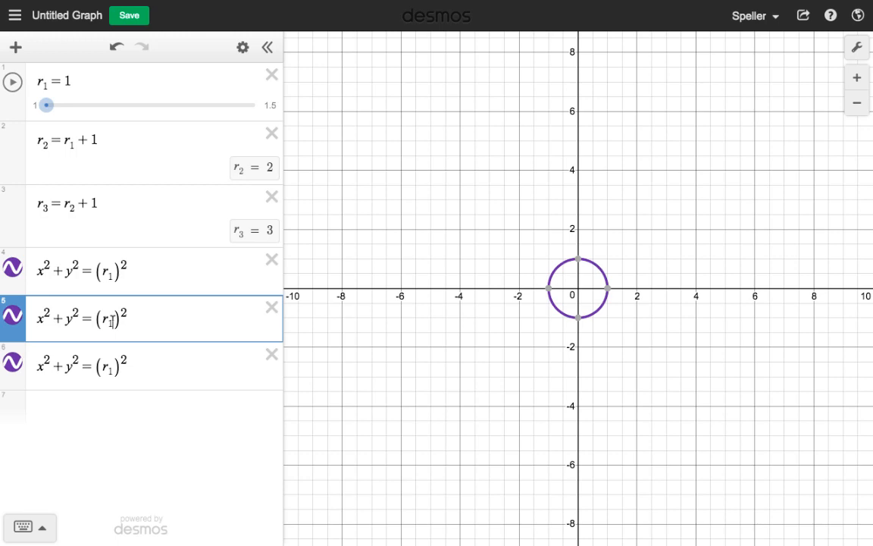
pyautogui.press('BackSpace')
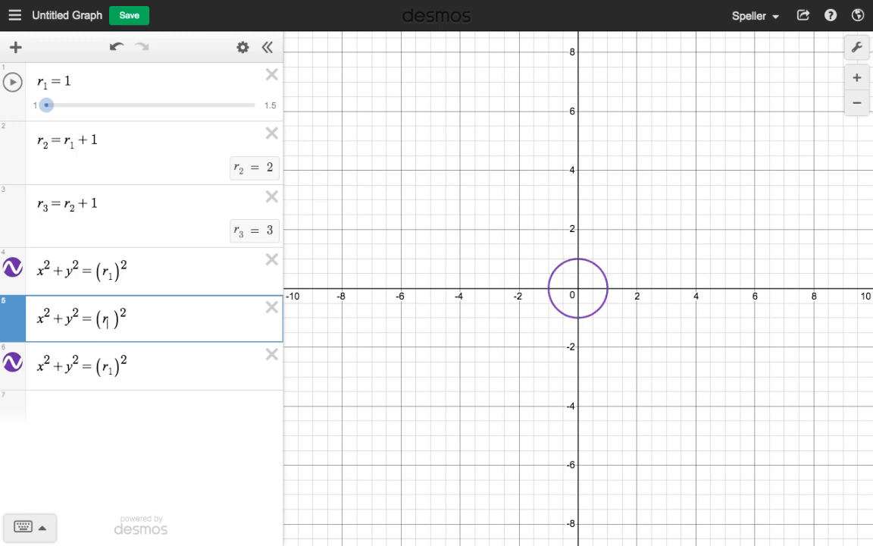
pyautogui.write('2')
pyautogui.click(112, 368)
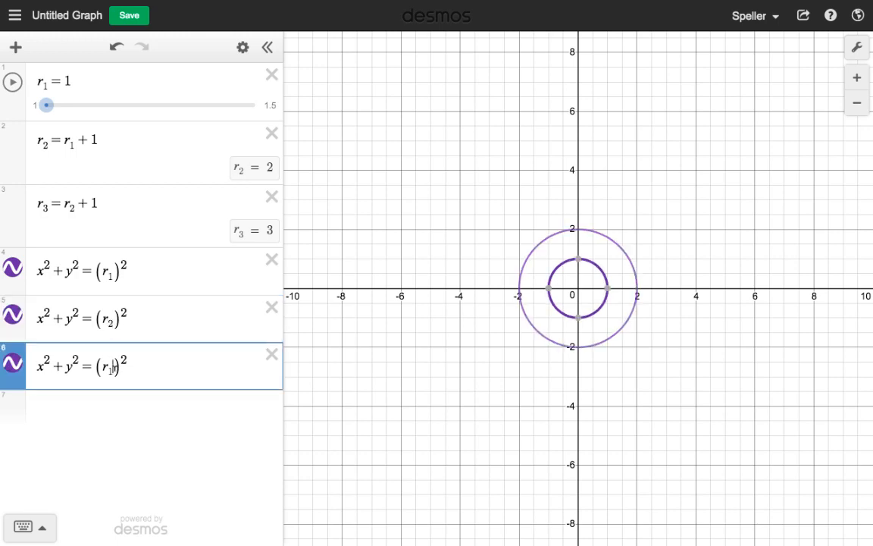
pyautogui.press('BackSpace')
pyautogui.write('3')
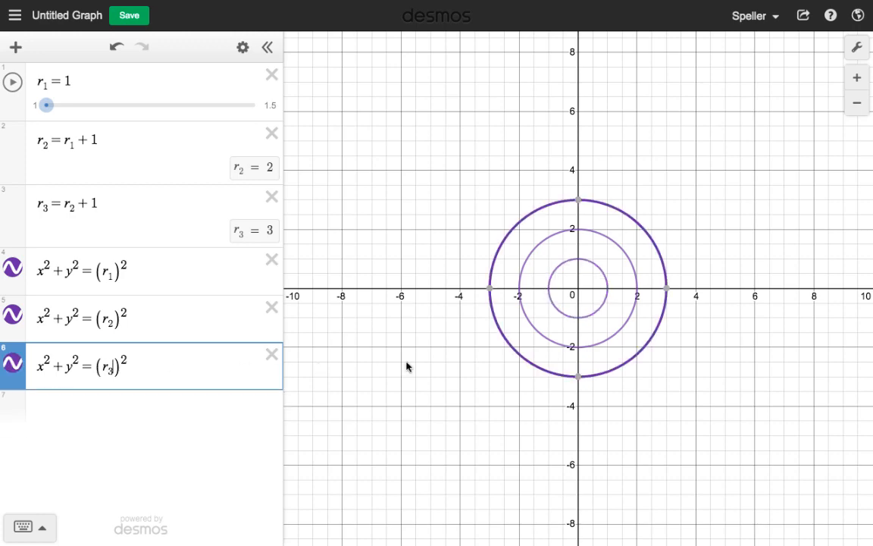
# Animate the three concentric circles by playing the r_1 slider at 1.5x speed.
pyautogui.click(429, 362)
pyautogui.scroll(3, 429, 362)
pyautogui.moveTo(453, 360); pyautogui.dragTo(332, 419)
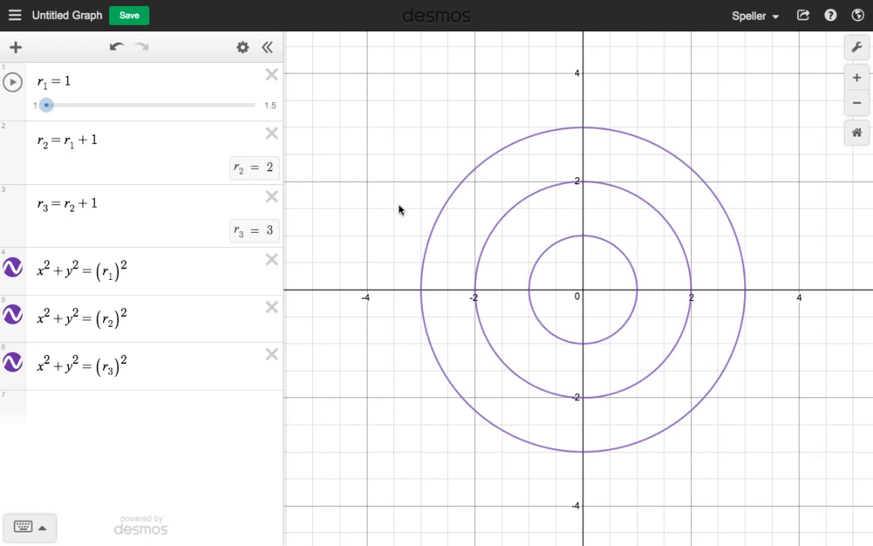
pyautogui.moveTo(399, 210)
pyautogui.mouseDown()
pyautogui.moveTo(383, 214)
pyautogui.moveTo(387, 206)
pyautogui.mouseUp()
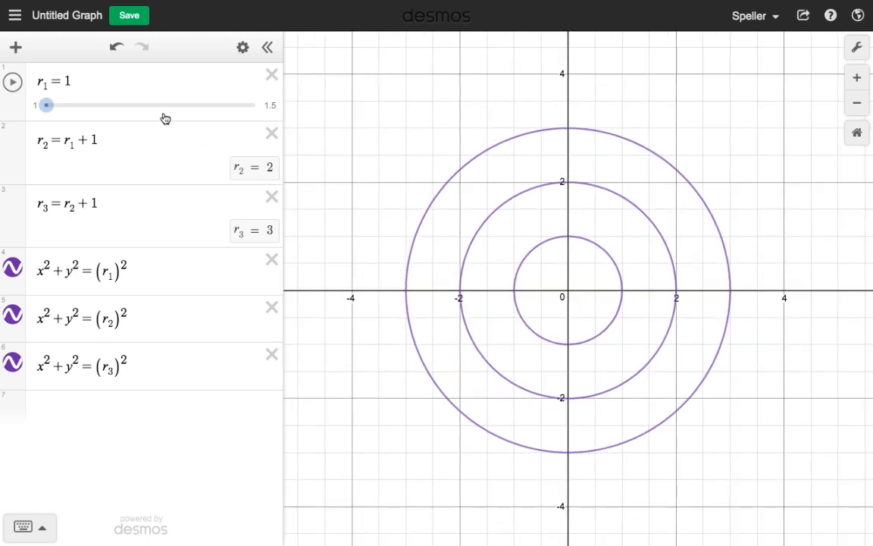
pyautogui.click(13, 82)
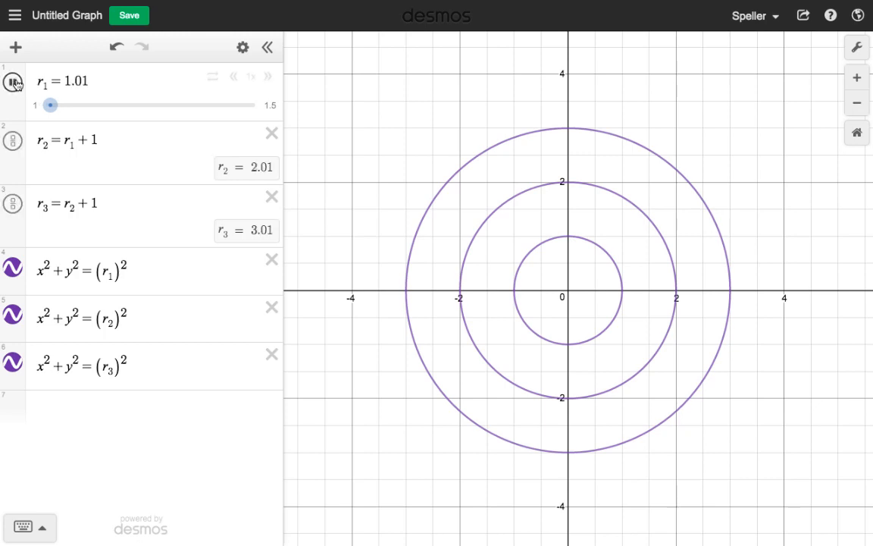
pyautogui.click(268, 77)
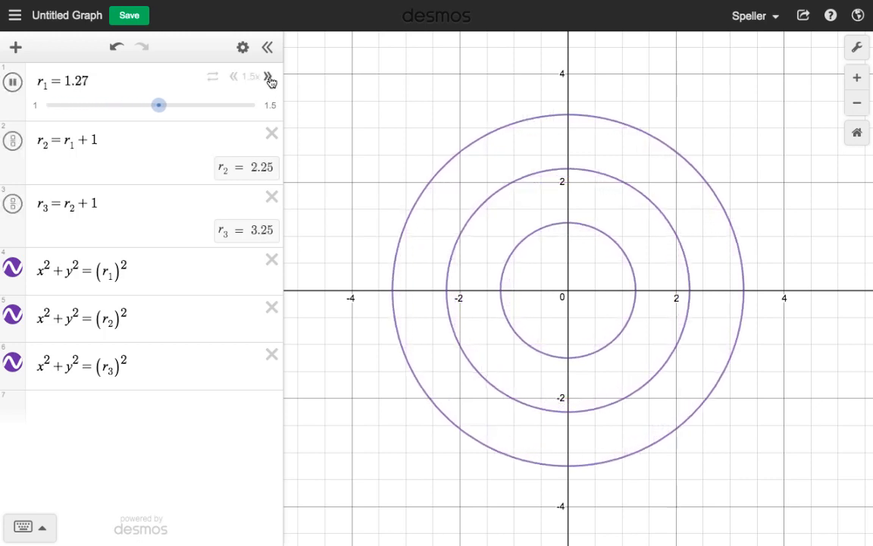